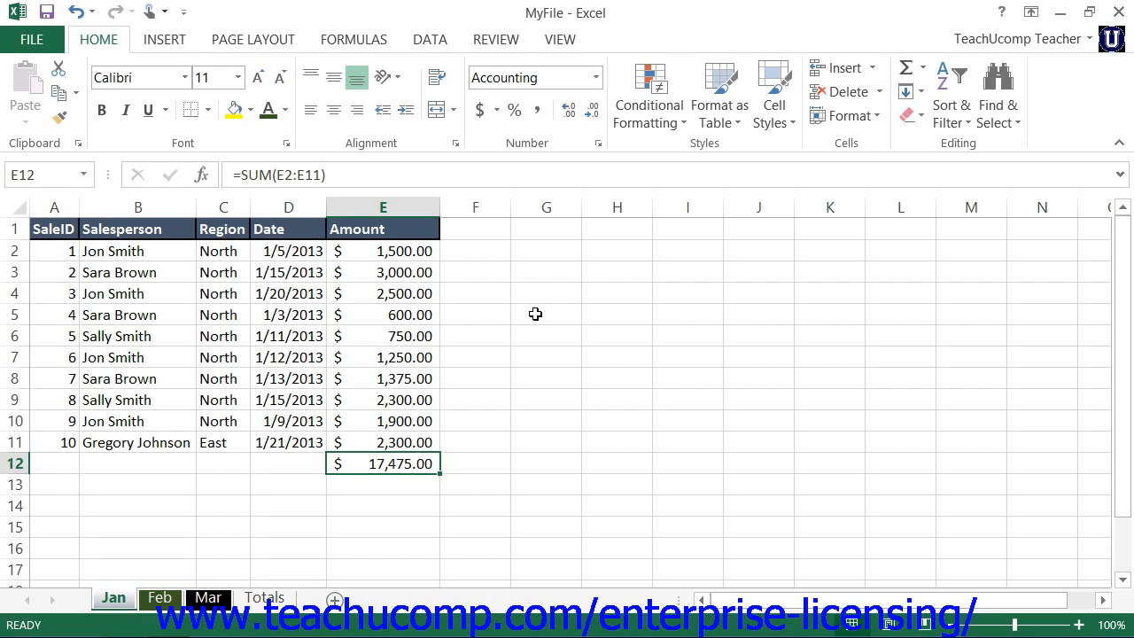
- Apply the five-level signal-bar Ratings icon set as conditional formatting to the Amount values in E2:E11
{"action": "left_click_drag", "start_coordinate": [417, 253], "coordinate": [413, 439]}
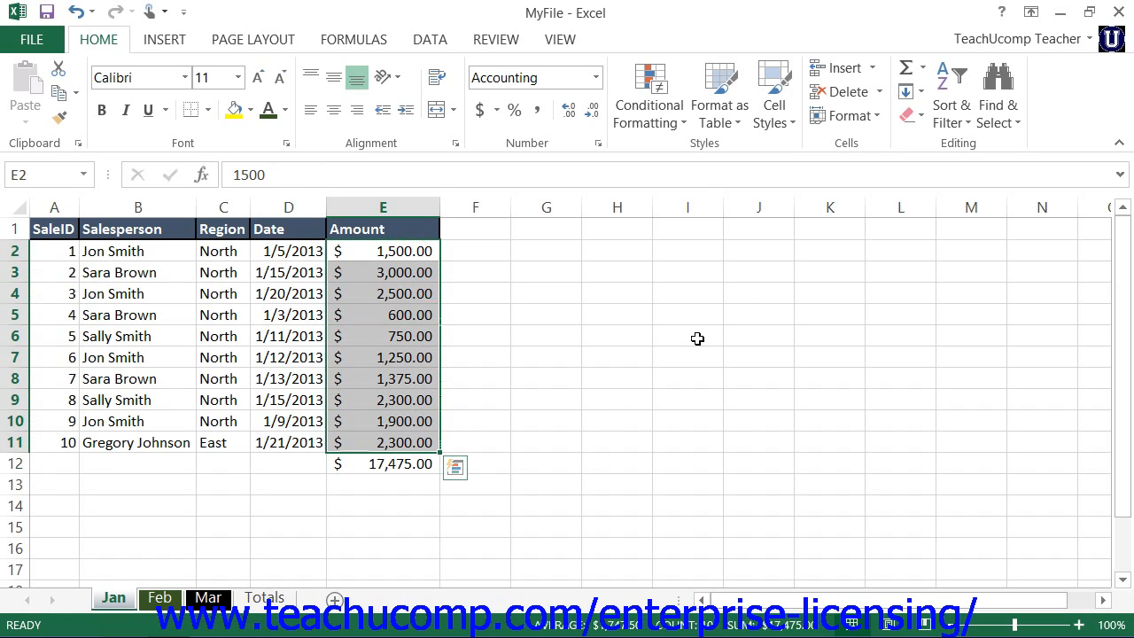
{"action": "left_click", "coordinate": [670, 126]}
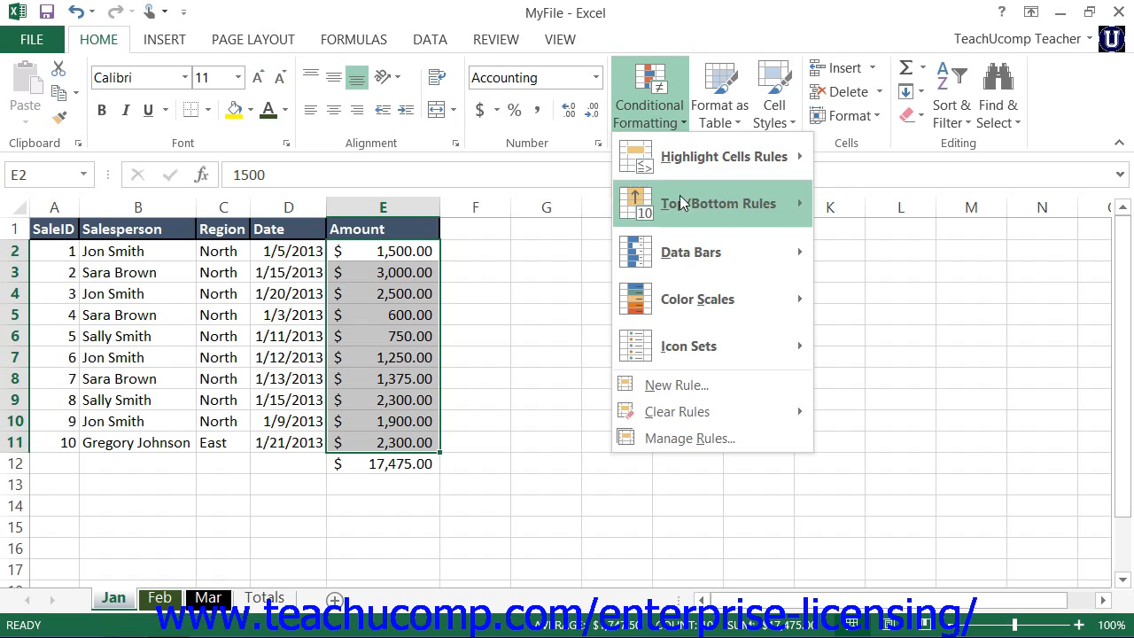
{"action": "mouse_move", "coordinate": [704, 252]}
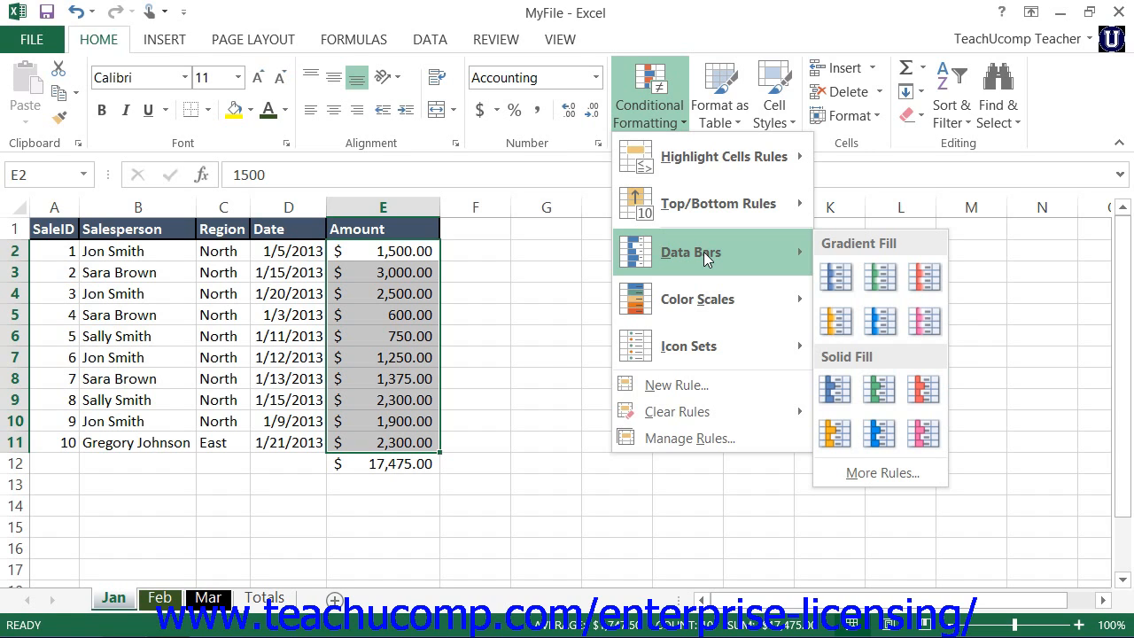
{"action": "mouse_move", "coordinate": [711, 287]}
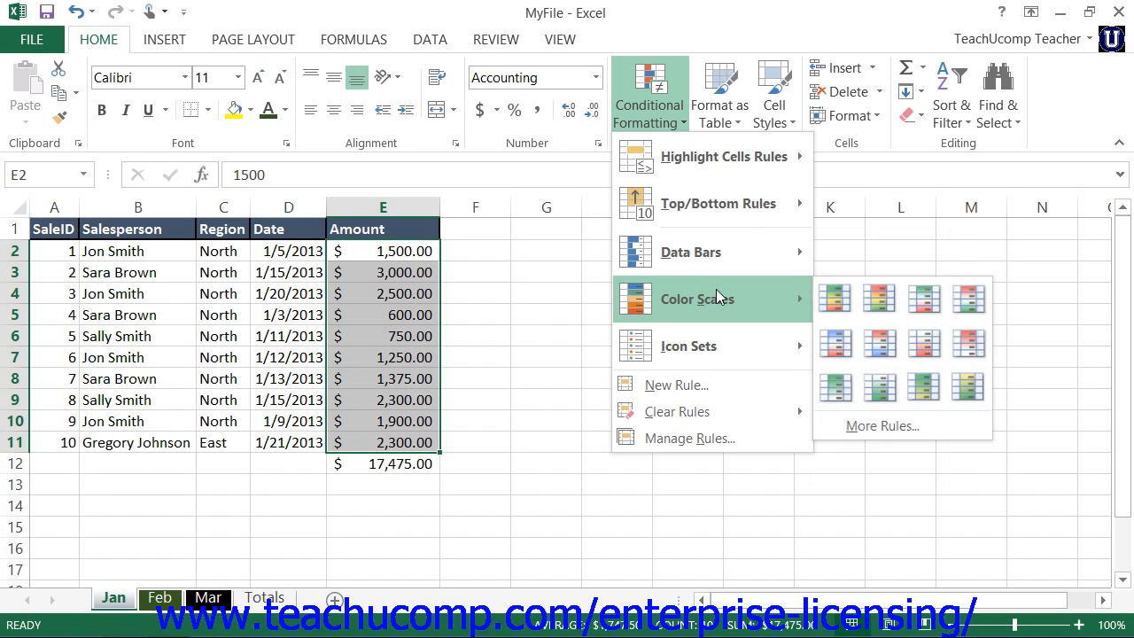
{"action": "mouse_move", "coordinate": [727, 340]}
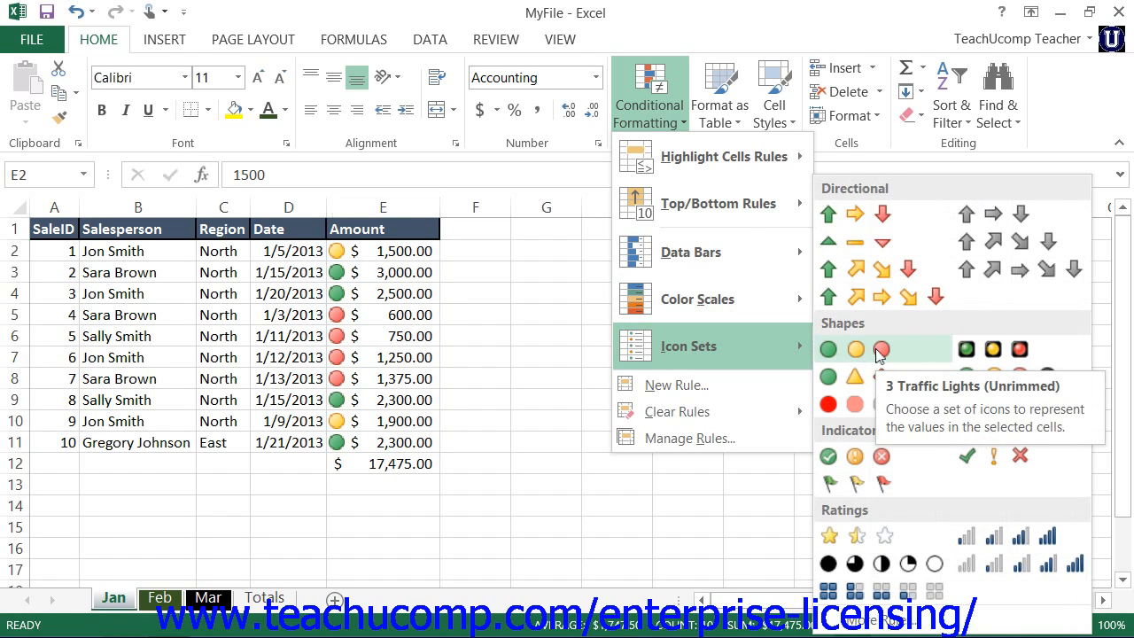
{"action": "left_click", "coordinate": [993, 565]}
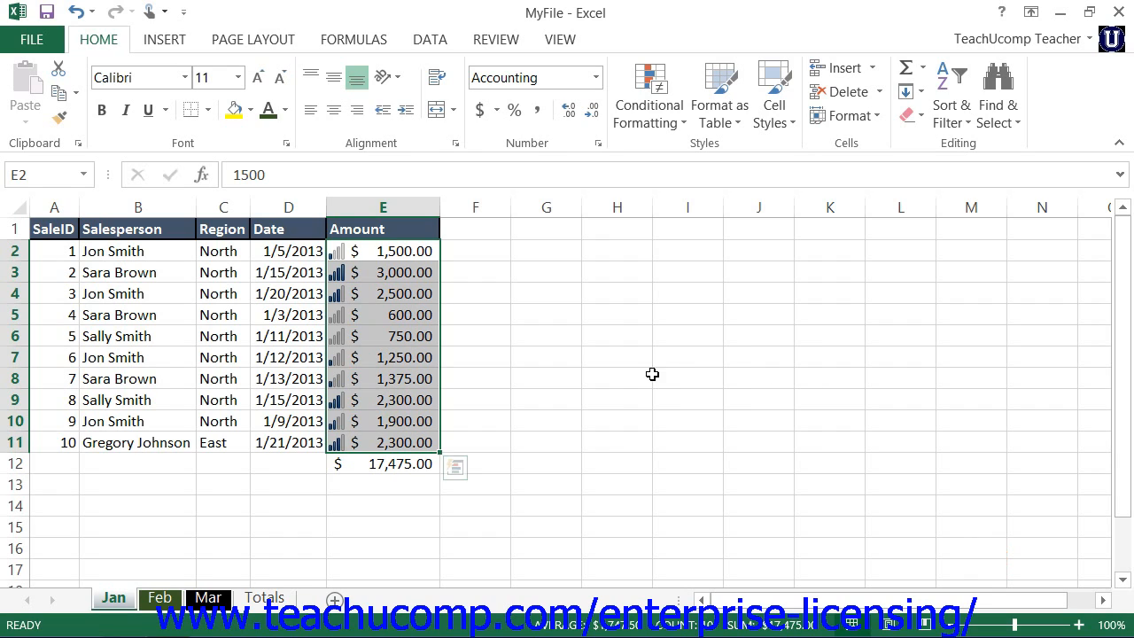
- Add a Greater Than highlight rule to total cell E12 for values above 20000, using Green Fill with Dark Green Text
{"action": "left_click", "coordinate": [395, 464]}
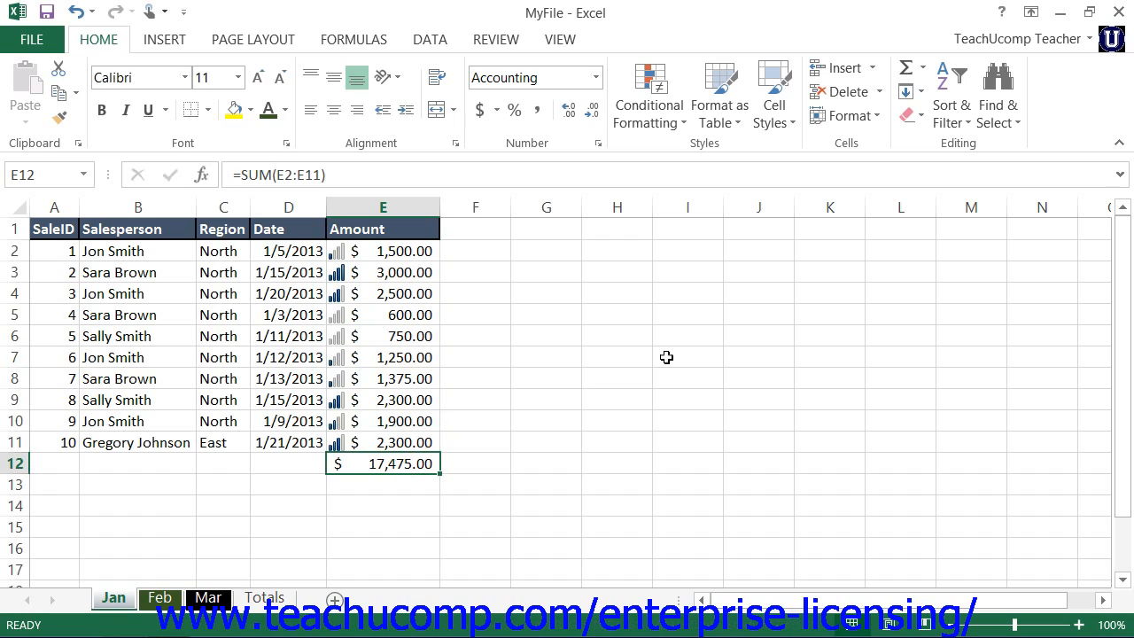
{"action": "left_click", "coordinate": [660, 120]}
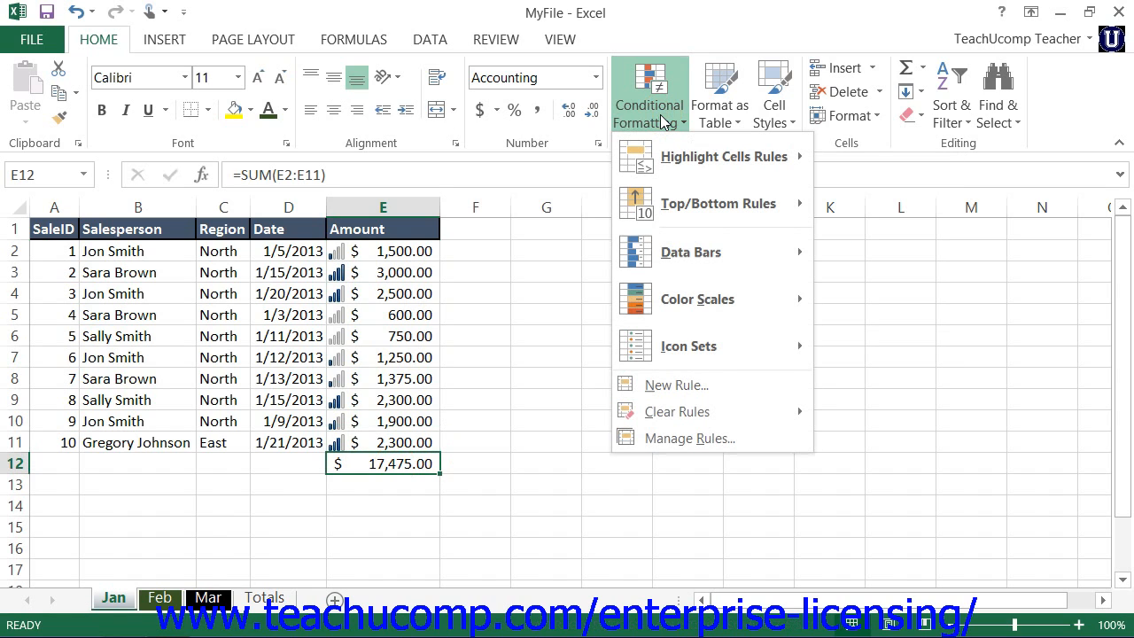
{"action": "mouse_move", "coordinate": [685, 161]}
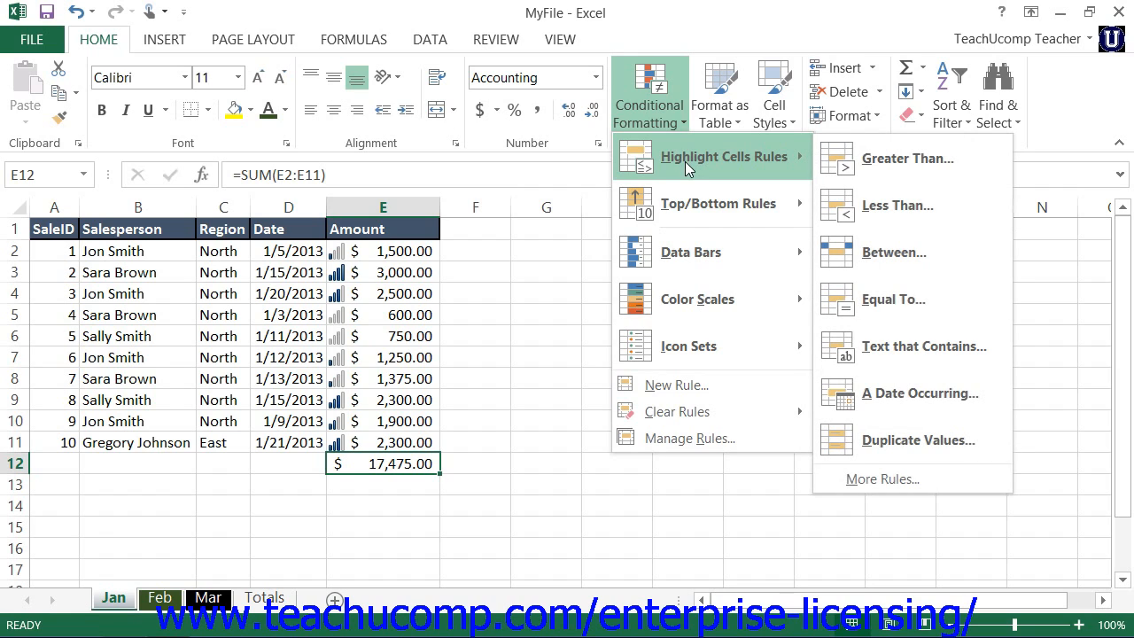
{"action": "mouse_move", "coordinate": [689, 202]}
{"action": "left_click", "coordinate": [893, 160]}
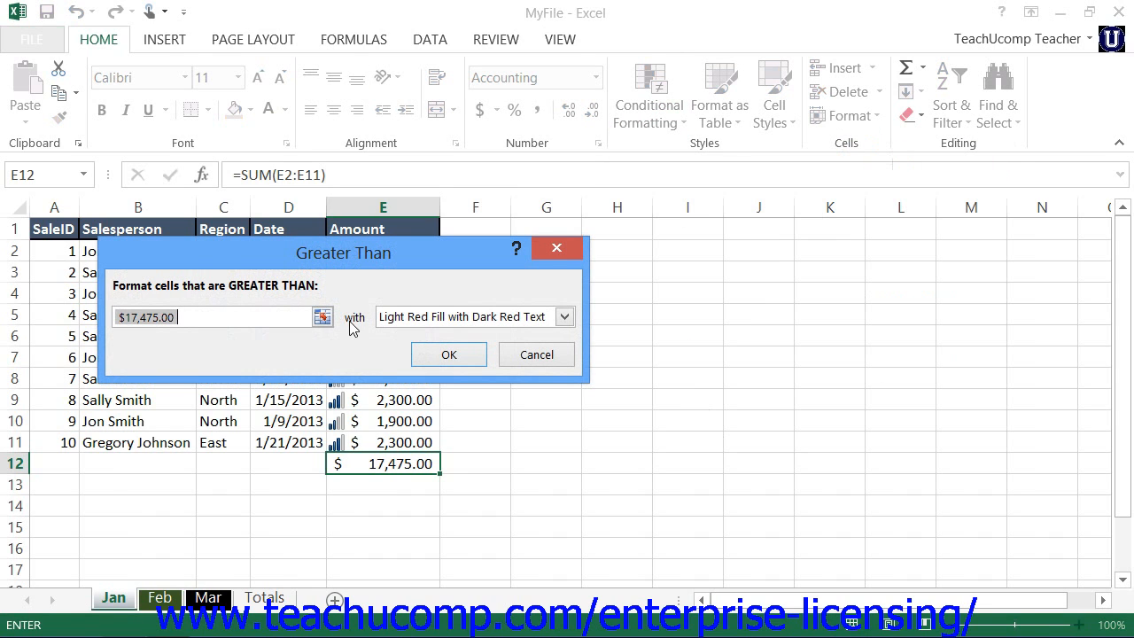
{"action": "type", "text": "20000"}
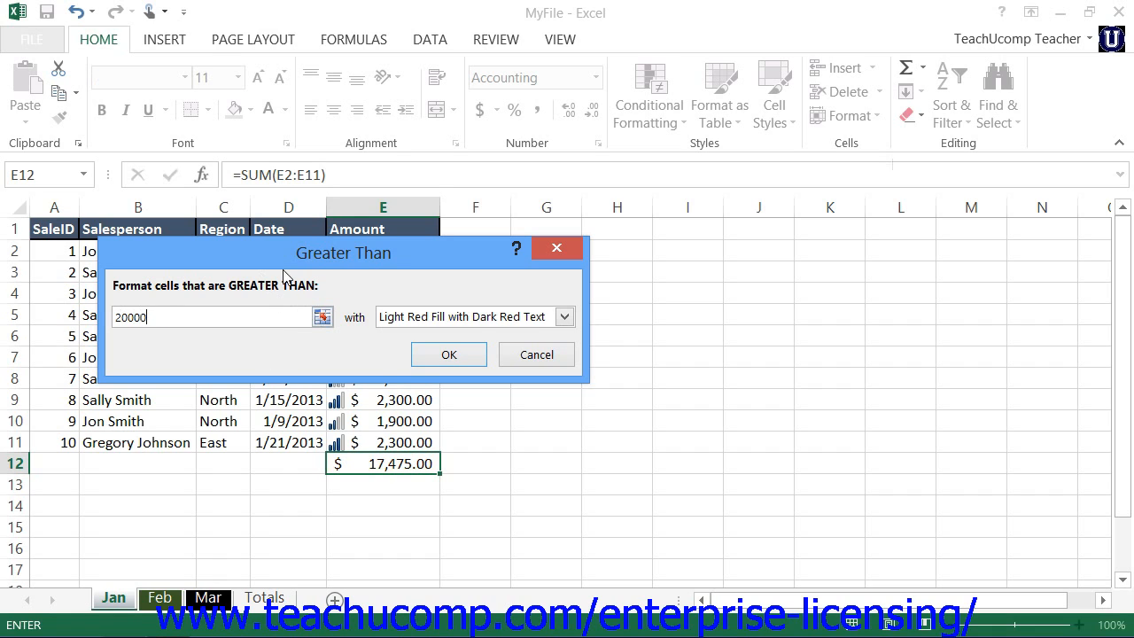
{"action": "left_click", "coordinate": [564, 317]}
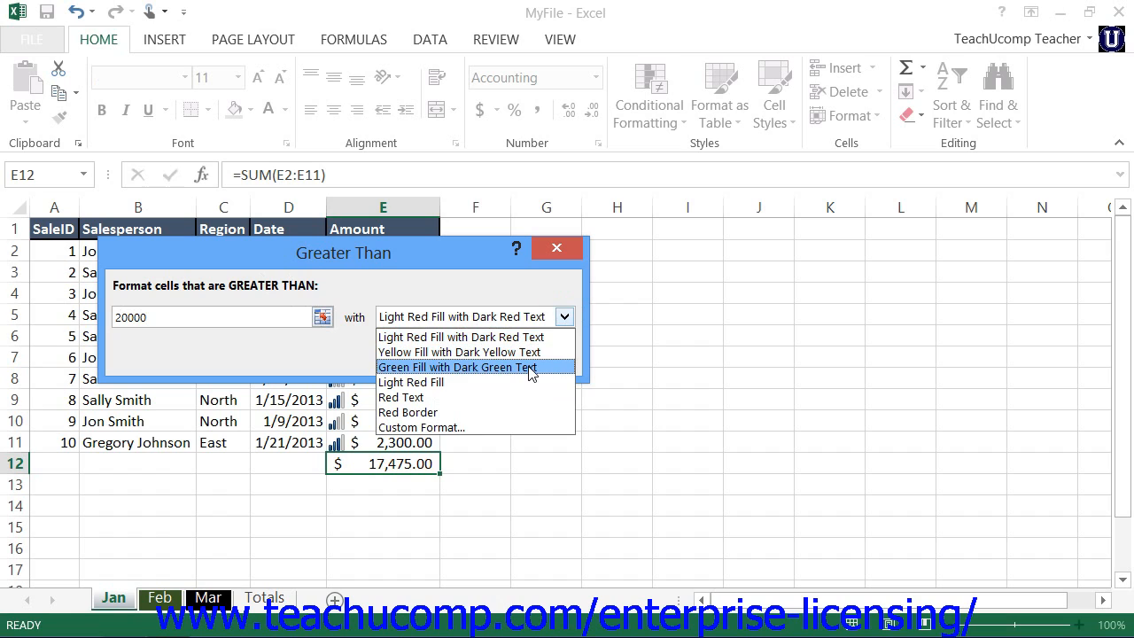
{"action": "left_click", "coordinate": [528, 366]}
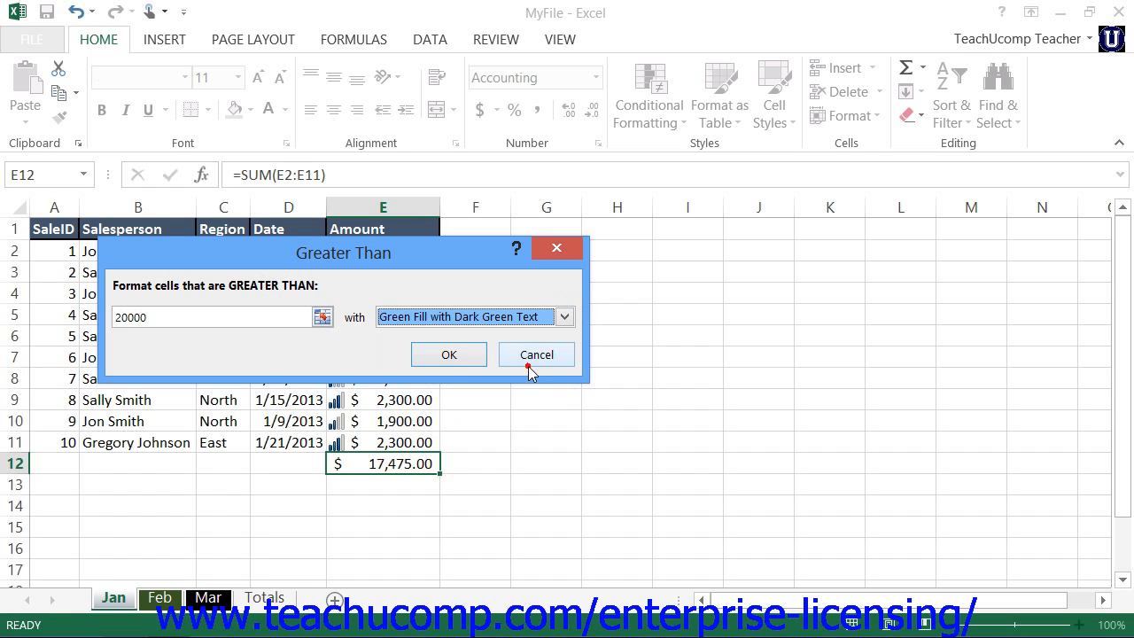
{"action": "left_click", "coordinate": [449, 355]}
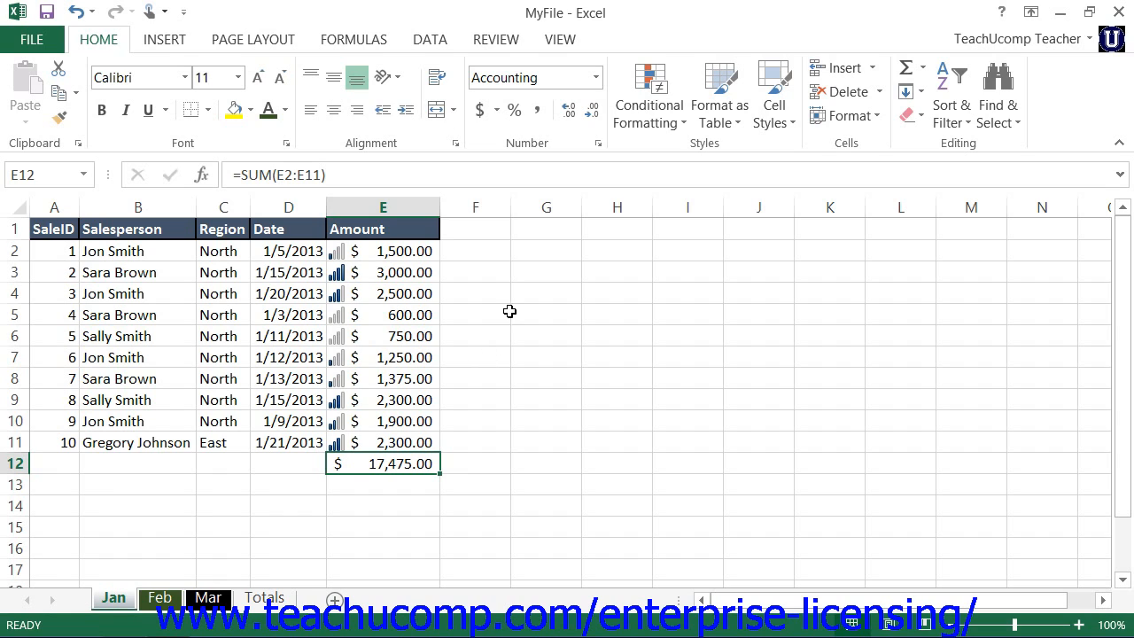
- Open the Conditional Formatting Rules Manager for cell E12 and show the rules for Current Selection
{"action": "left_click", "coordinate": [636, 124]}
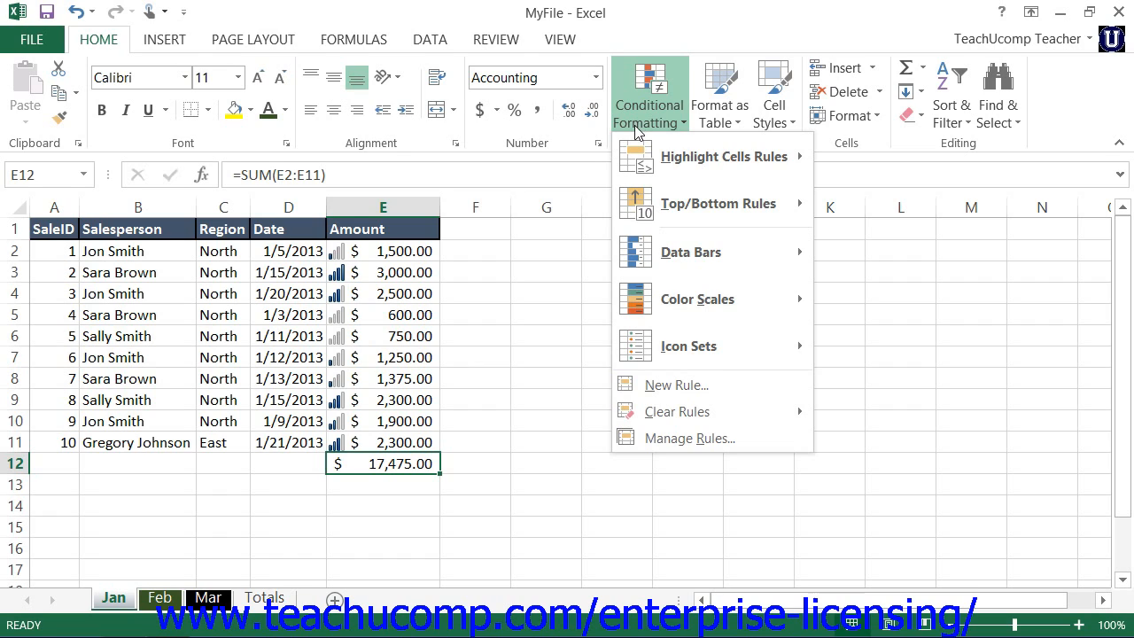
{"action": "left_click", "coordinate": [671, 438]}
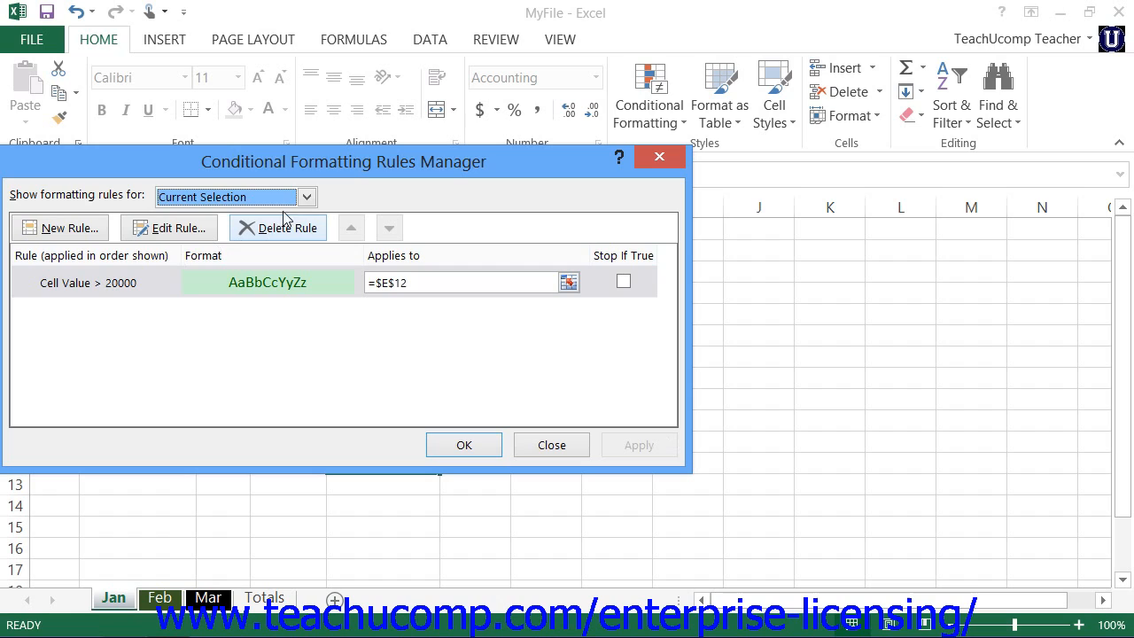
{"action": "left_click", "coordinate": [306, 198]}
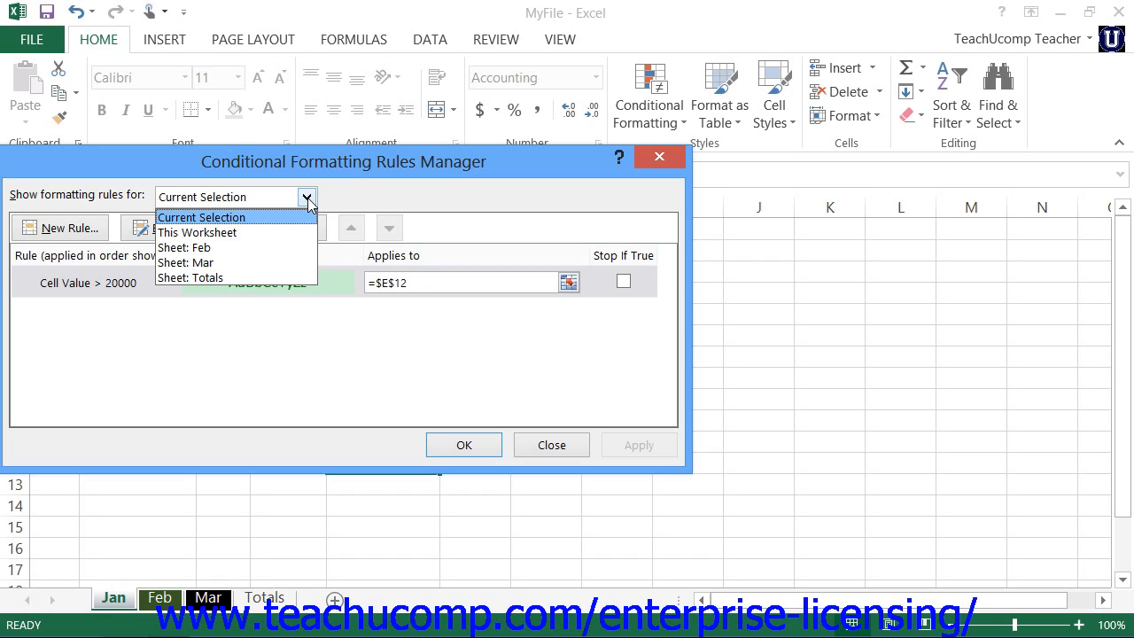
{"action": "left_click", "coordinate": [242, 219]}
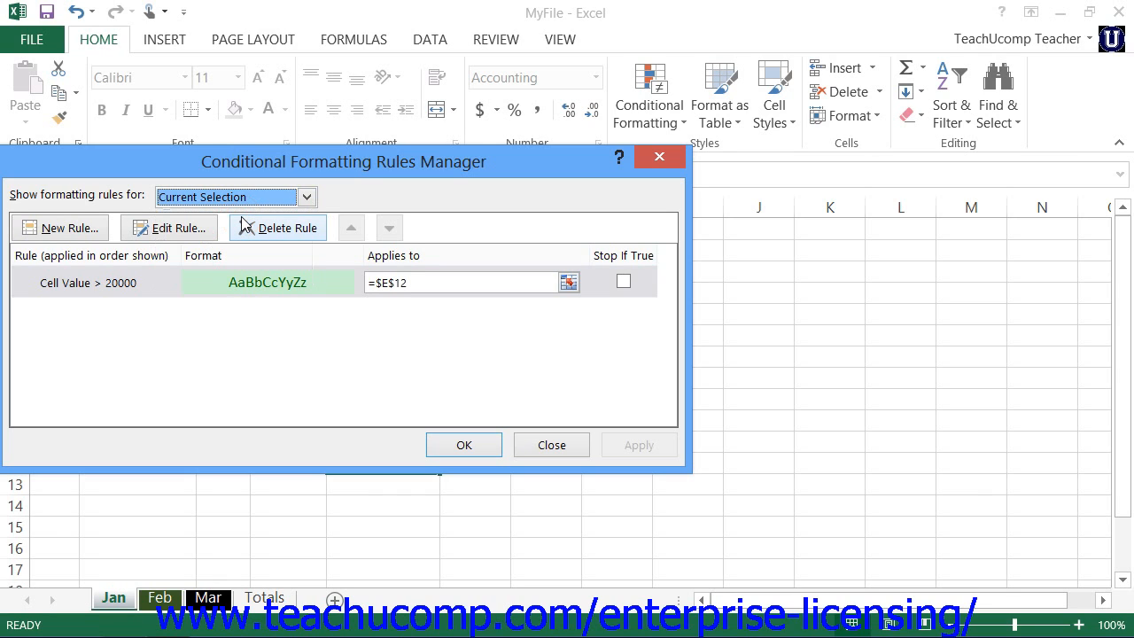
{"action": "left_click", "coordinate": [140, 356]}
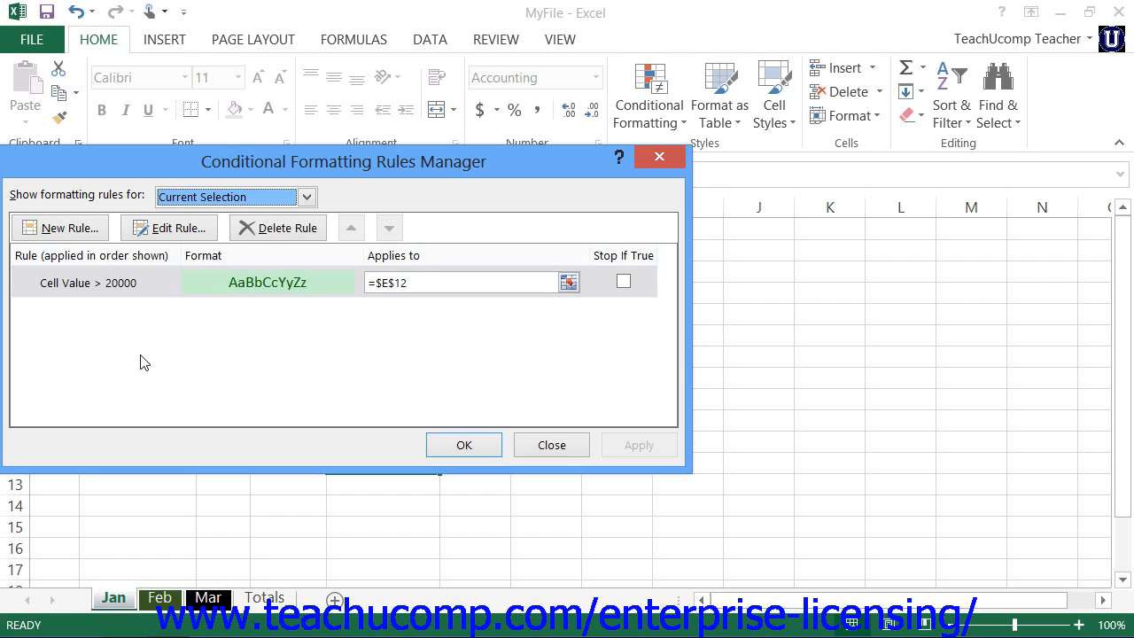
- Create a new "Format only cells that contain" rule for cell values between 0 and 19999
{"action": "left_click", "coordinate": [69, 228]}
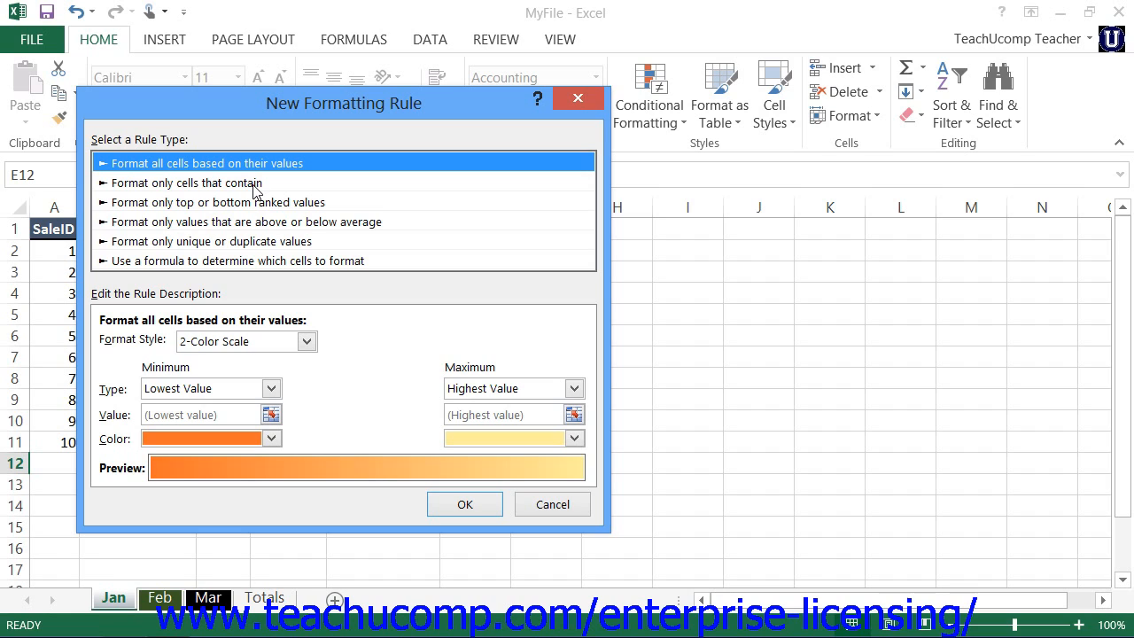
{"action": "left_click", "coordinate": [254, 184]}
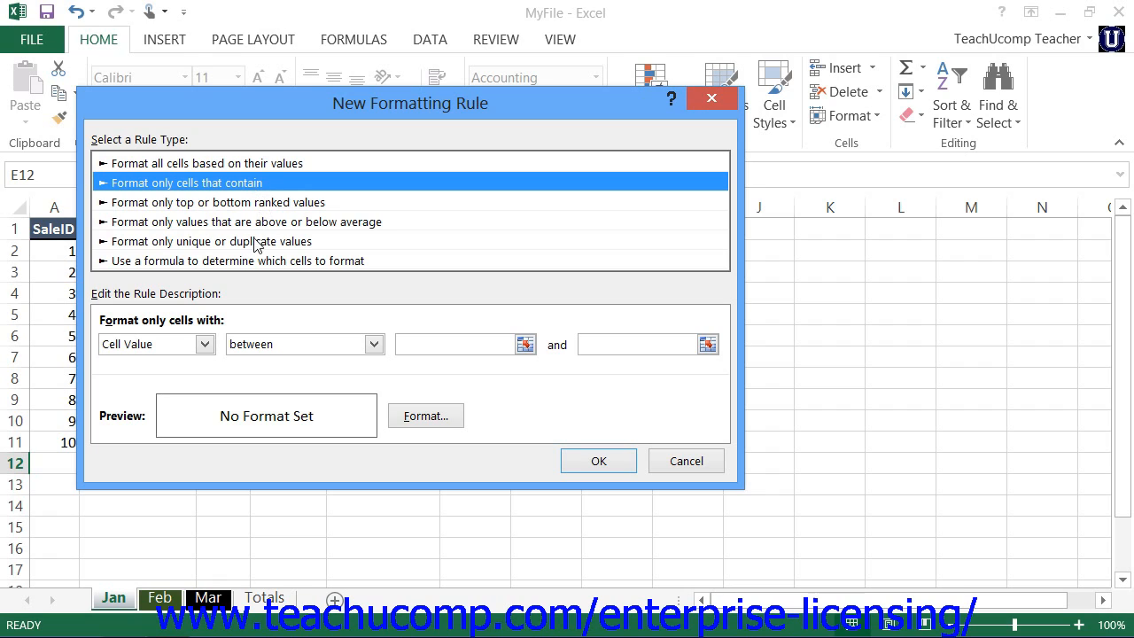
{"action": "left_click", "coordinate": [421, 345]}
{"action": "type", "text": "0"}
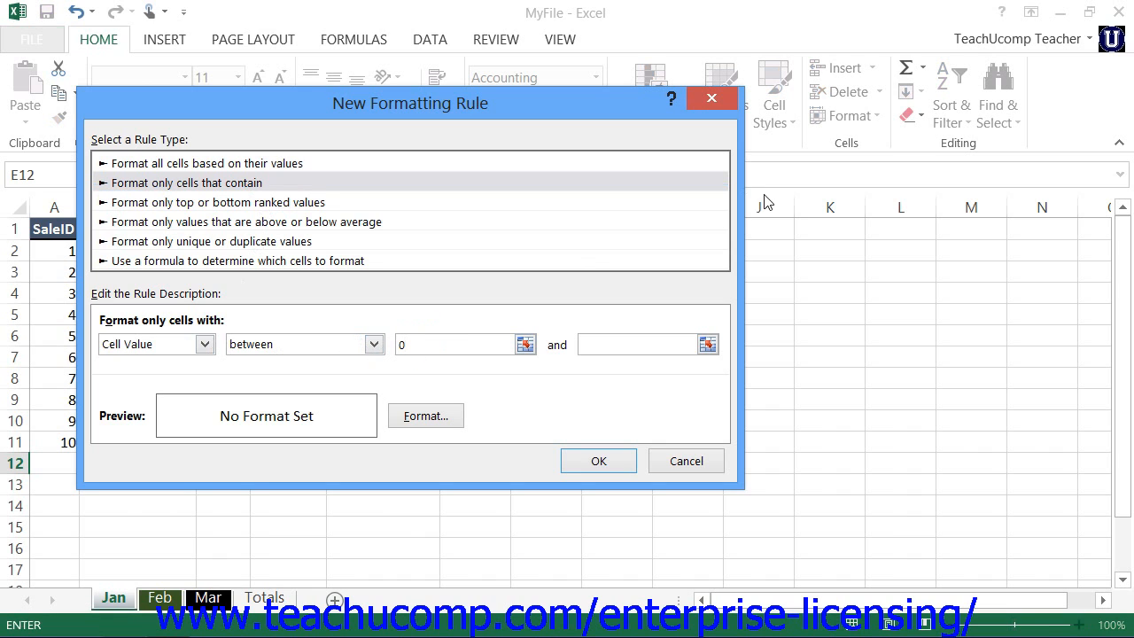
{"action": "left_click", "coordinate": [620, 346]}
{"action": "type", "text": "19999"}
{"action": "left_click", "coordinate": [417, 343]}
- Give the new rule a bright red background fill and add it to the rule list
{"action": "left_click", "coordinate": [408, 416]}
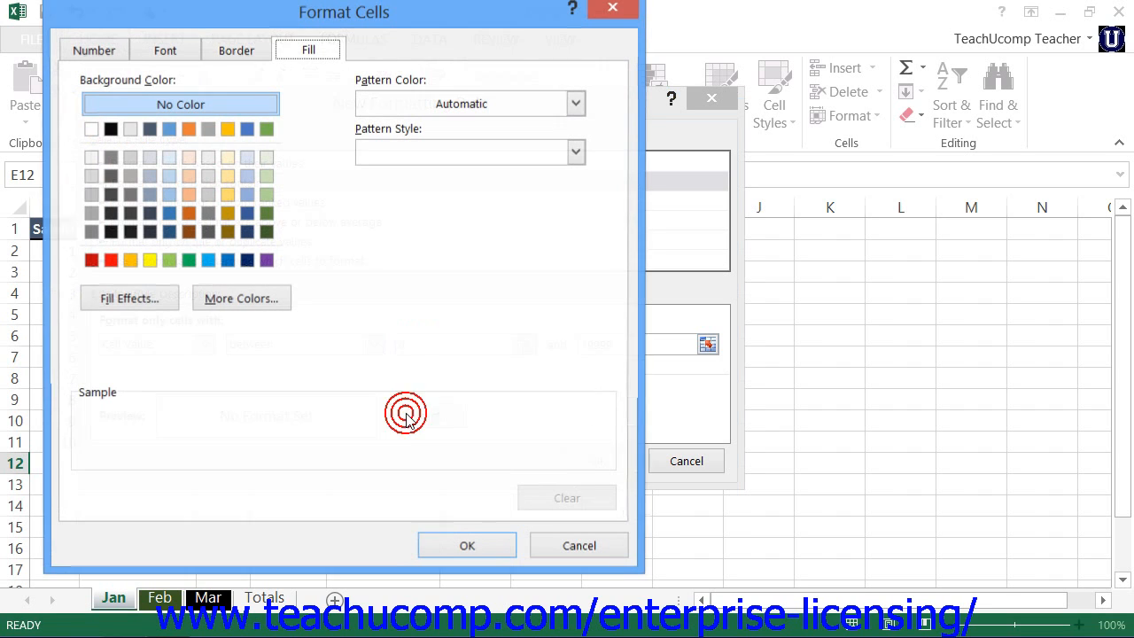
{"action": "left_click", "coordinate": [112, 262]}
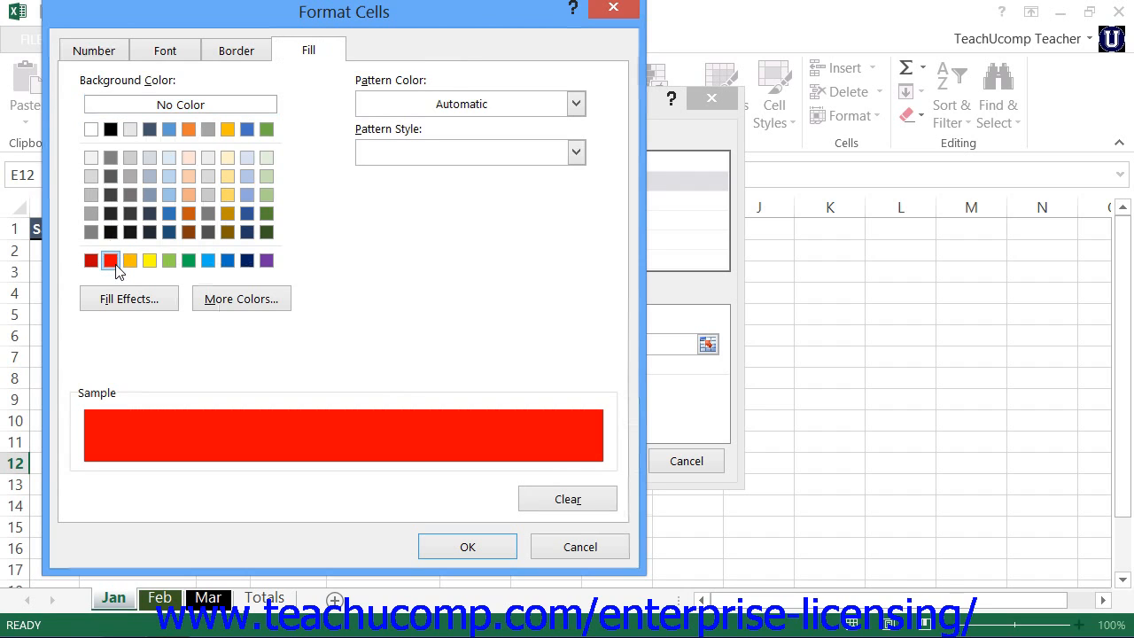
{"action": "left_click", "coordinate": [453, 546]}
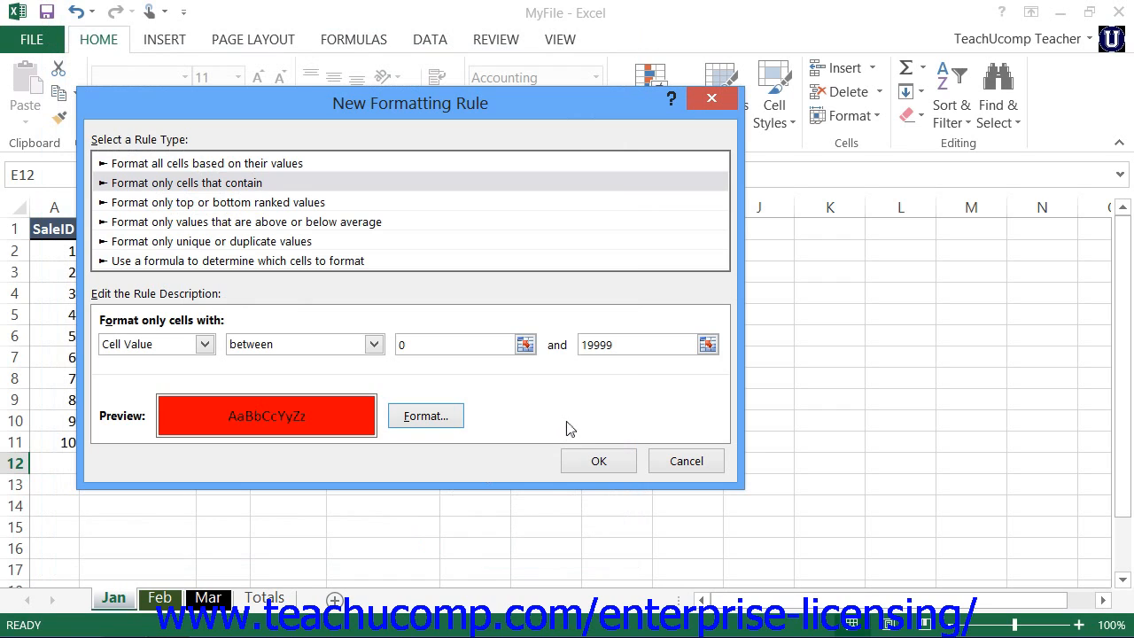
{"action": "left_click", "coordinate": [601, 460]}
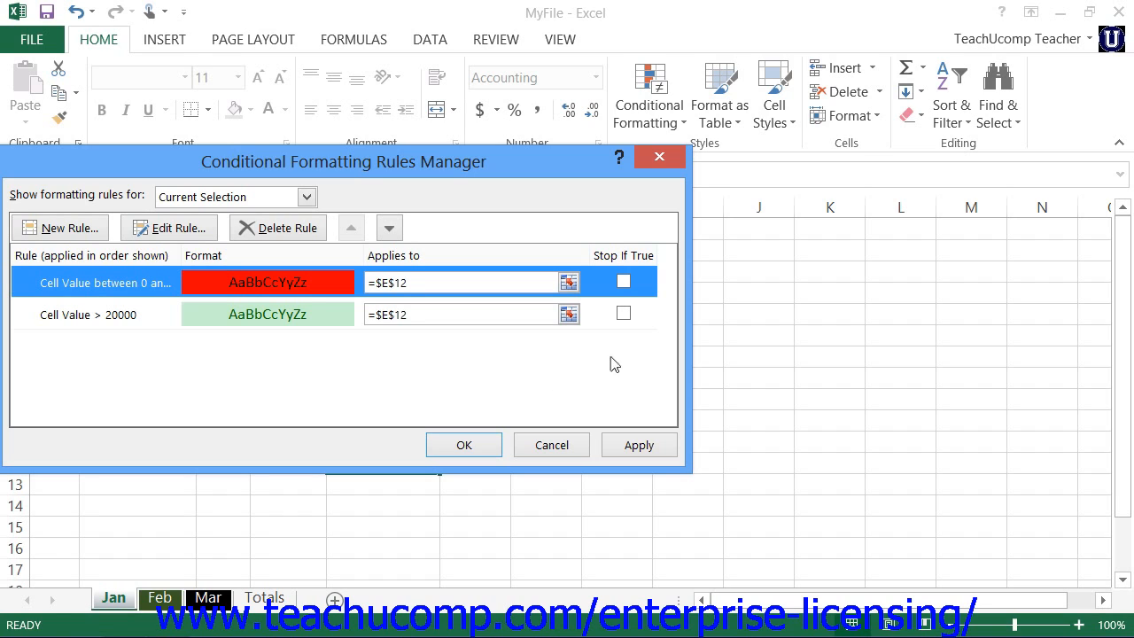
- Turn Stop If True on and back off for the red rule covering 0 to 19999
{"action": "left_click", "coordinate": [624, 283]}
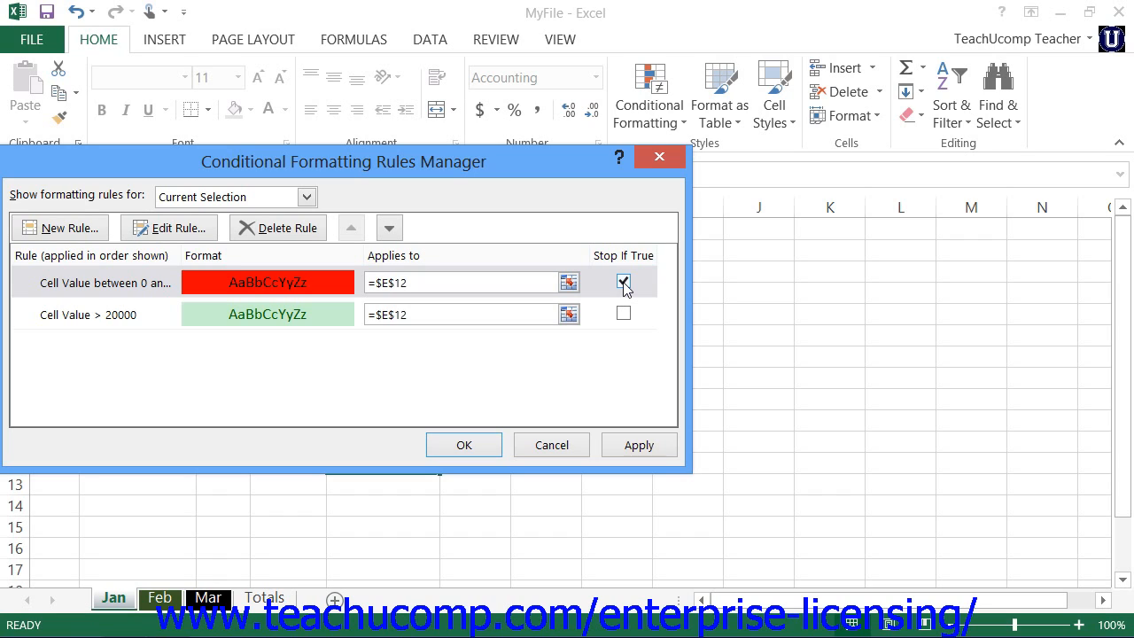
{"action": "left_click", "coordinate": [624, 283]}
{"action": "left_click", "coordinate": [295, 292]}
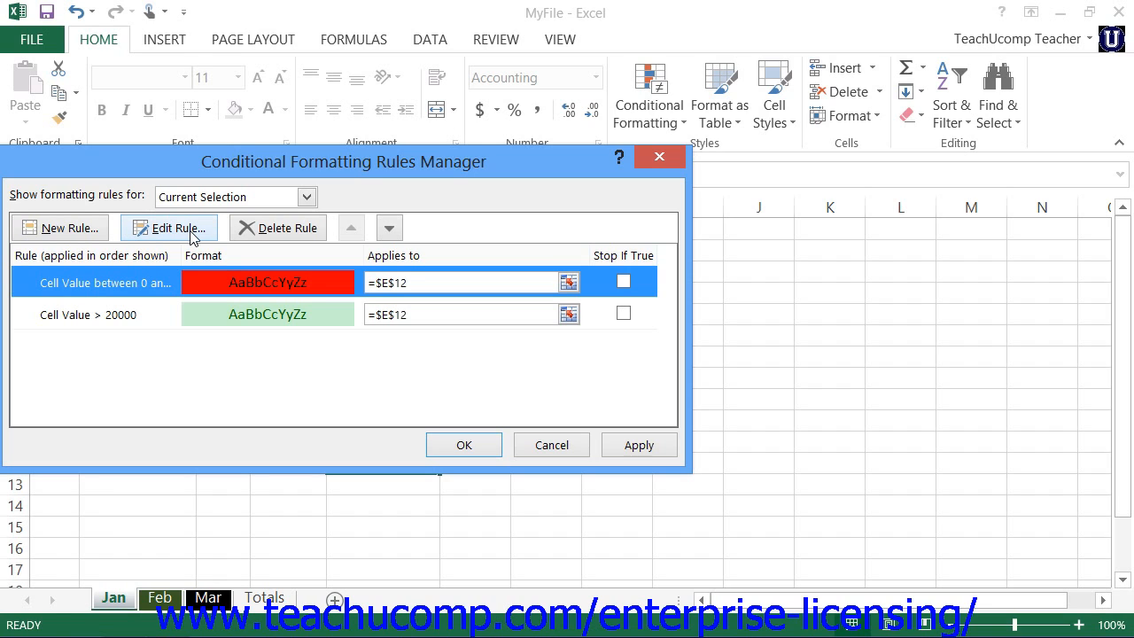
- Move the red rule below the "Cell Value > 20000" rule and back up to first place
{"action": "left_click", "coordinate": [160, 282]}
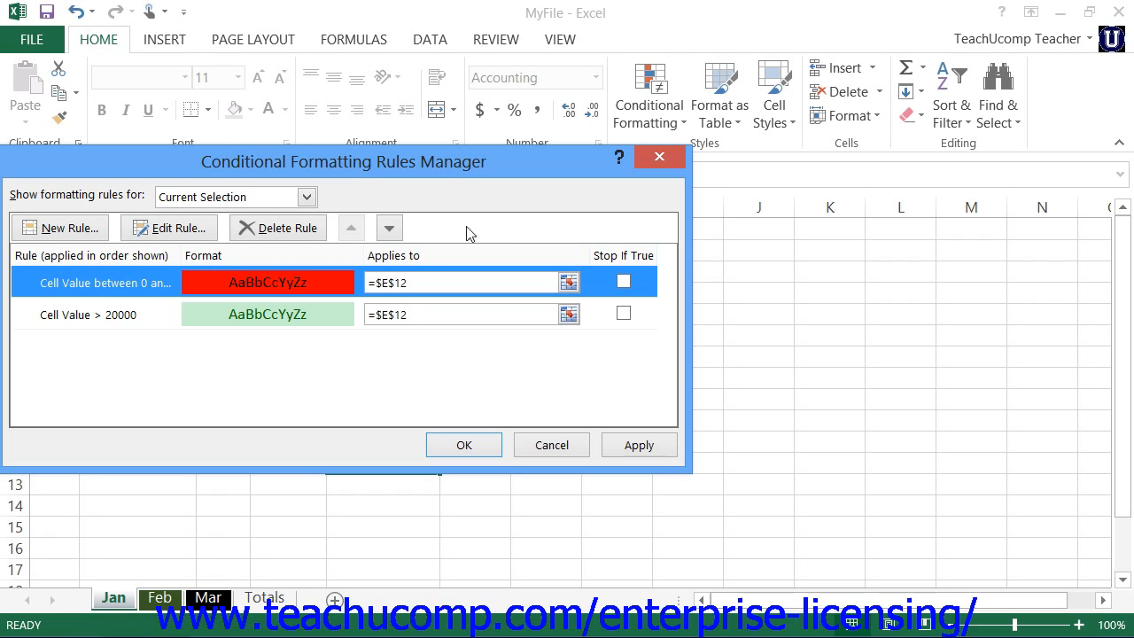
{"action": "left_click", "coordinate": [389, 228]}
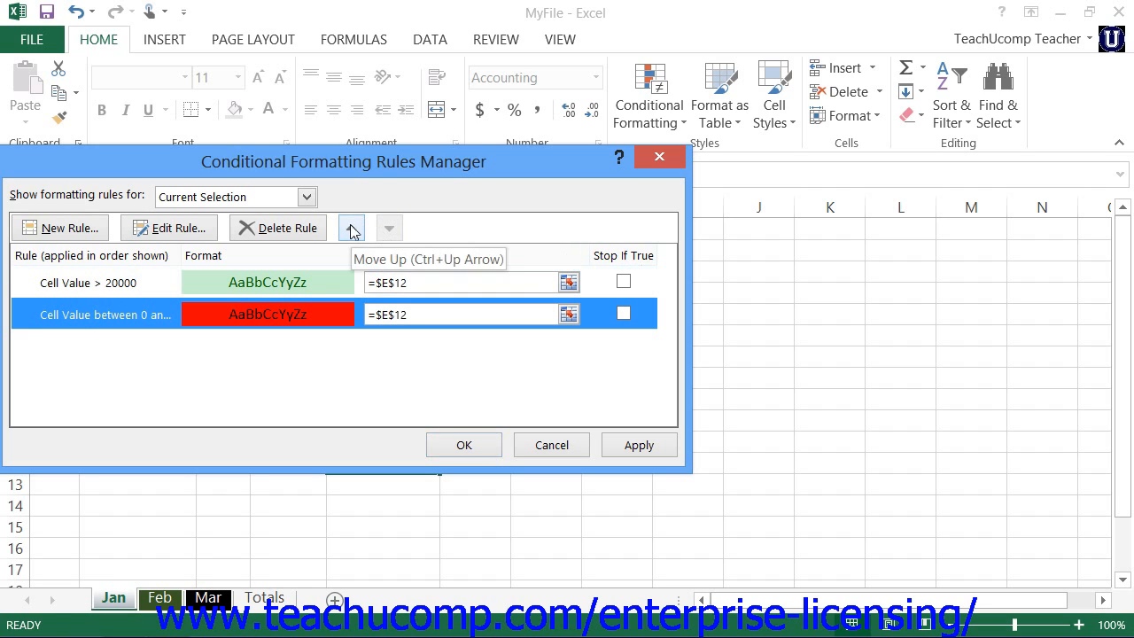
{"action": "left_click", "coordinate": [351, 233]}
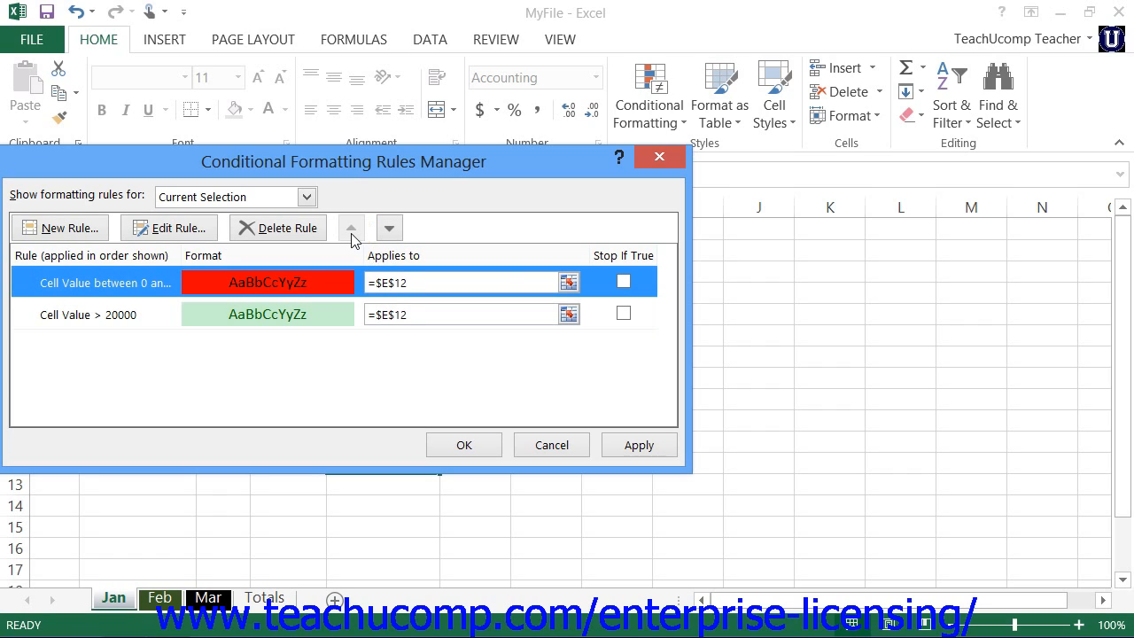
- Apply the rule list to cell E12 and close the Rules Manager
{"action": "left_click", "coordinate": [465, 445]}
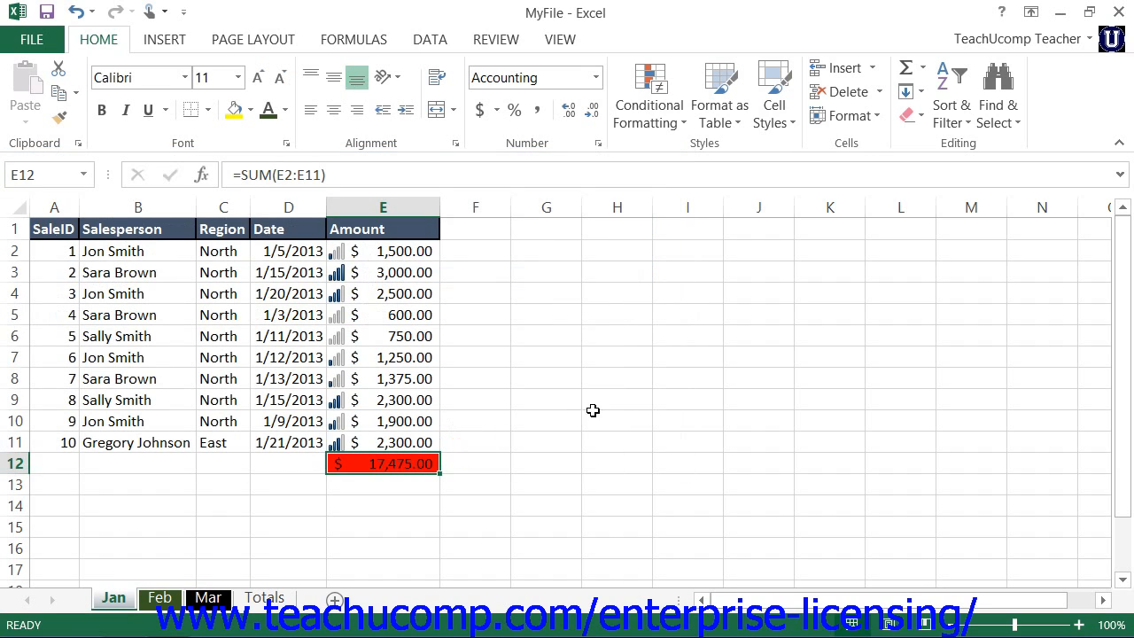